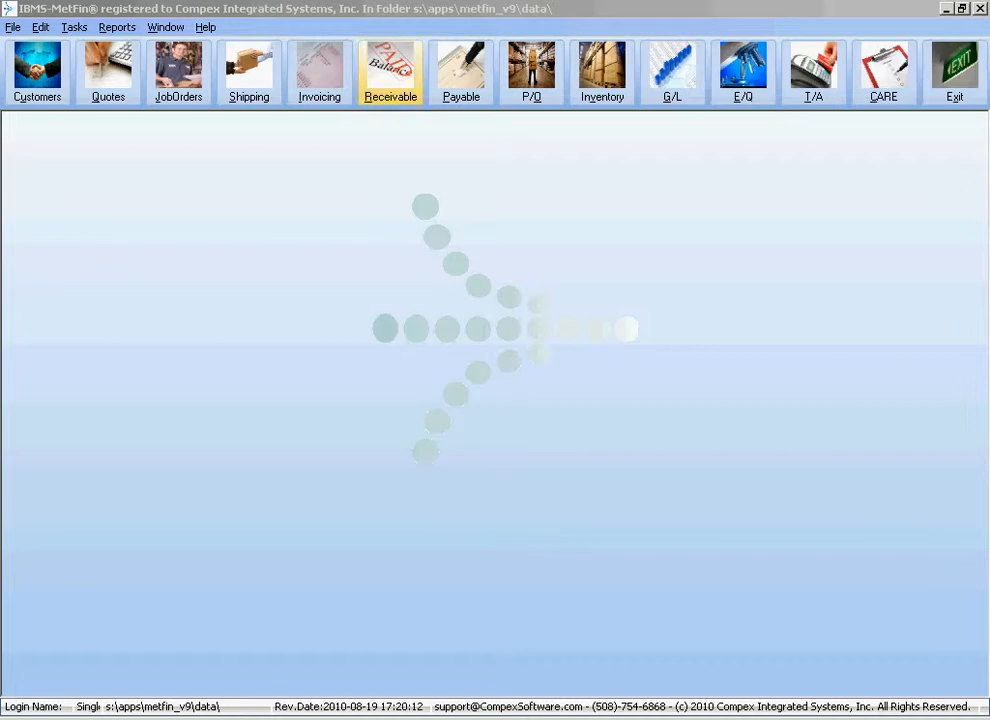
Start a new accounts receivable payment entry and select Control Mfg. Company, Inc. as the customer.
left_click(390, 72)
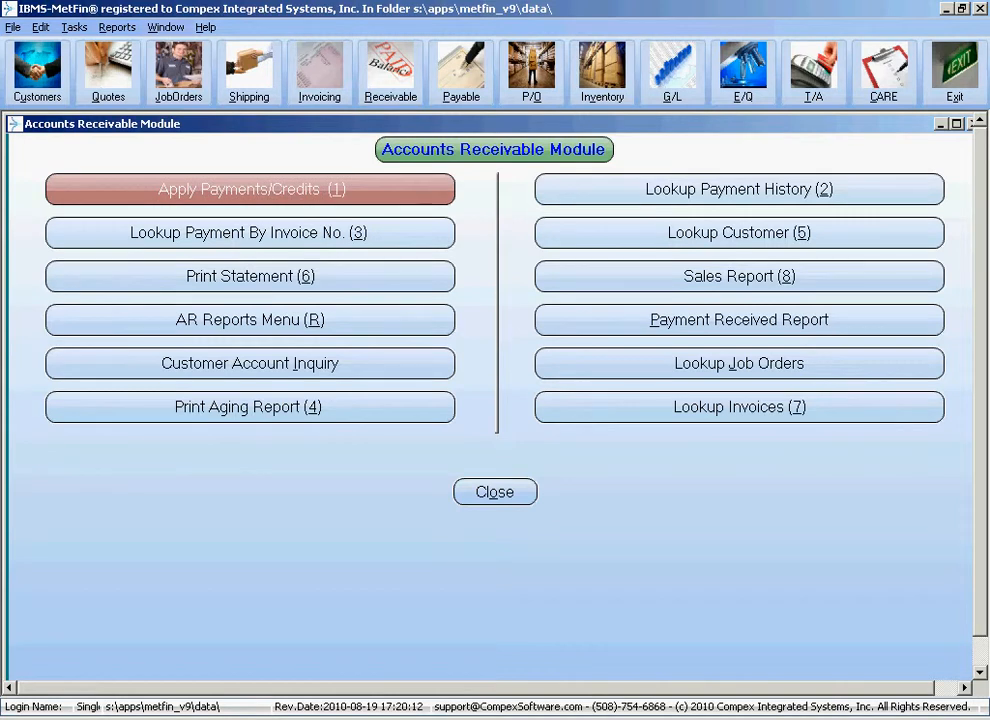
key("alt+1")
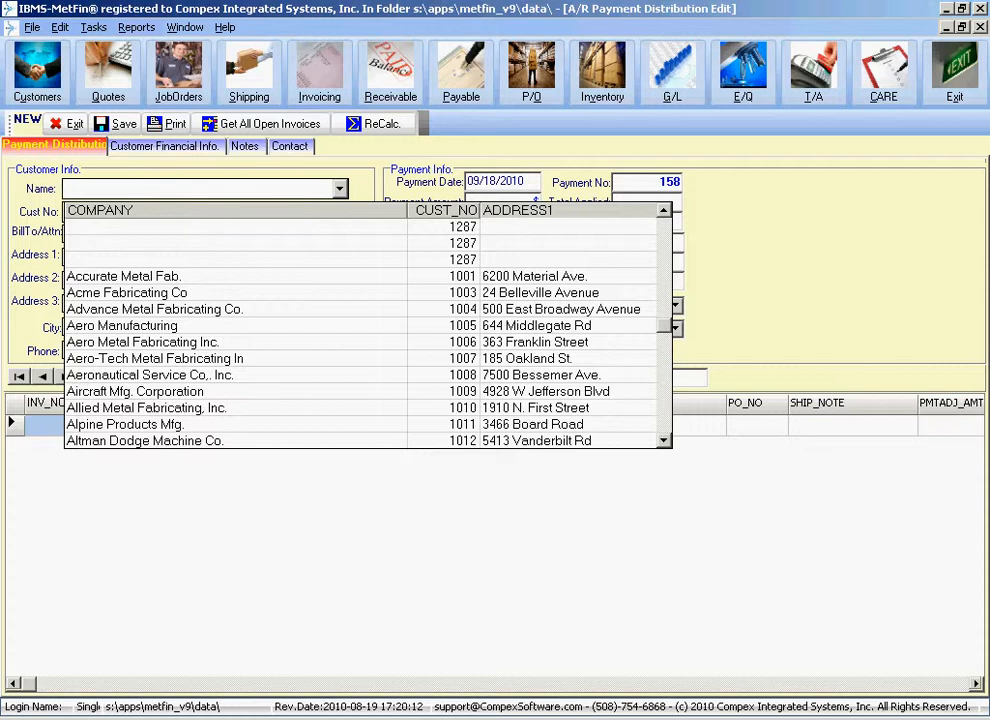
type("CONTROL MFG. COMPANY, INC.")
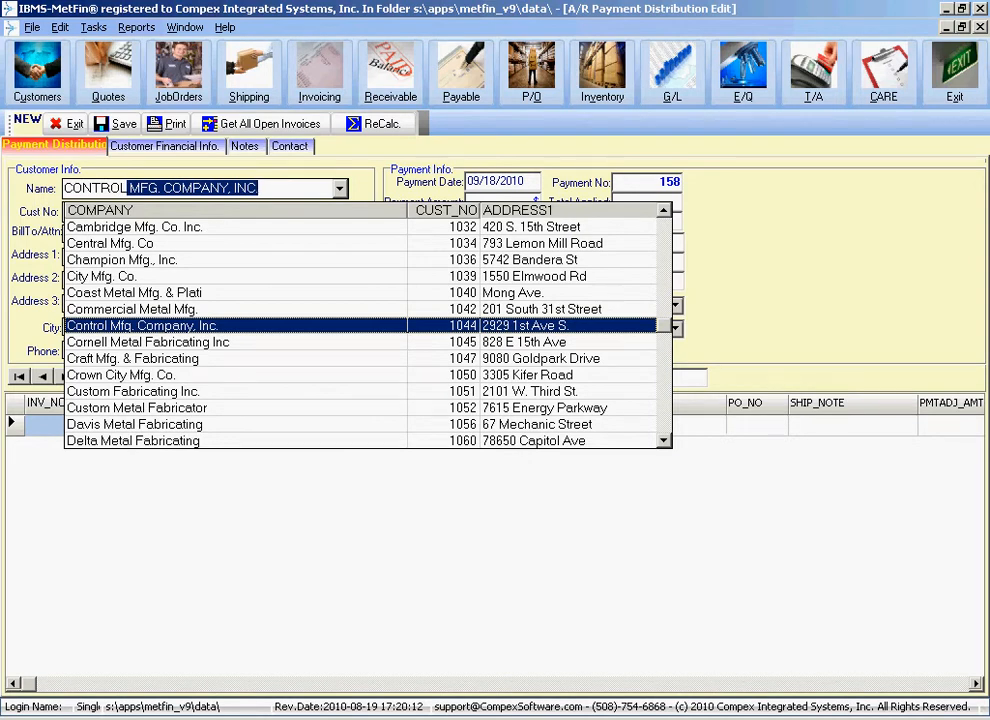
key("Return")
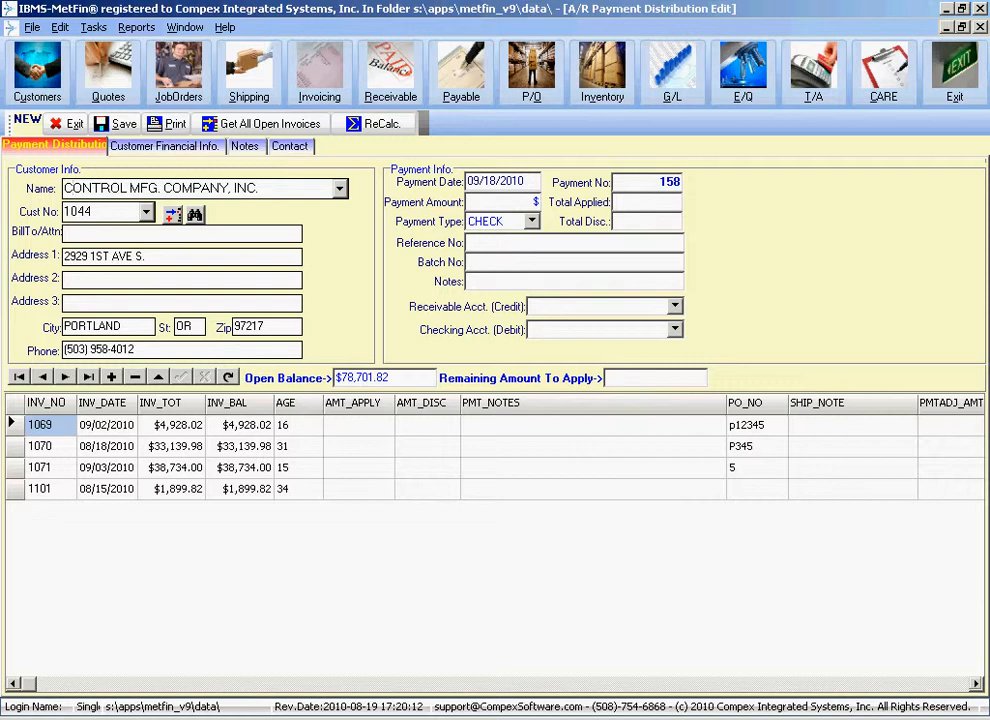
Set the payment amount to $15000 and choose CHECK as the payment type.
key("Tab")
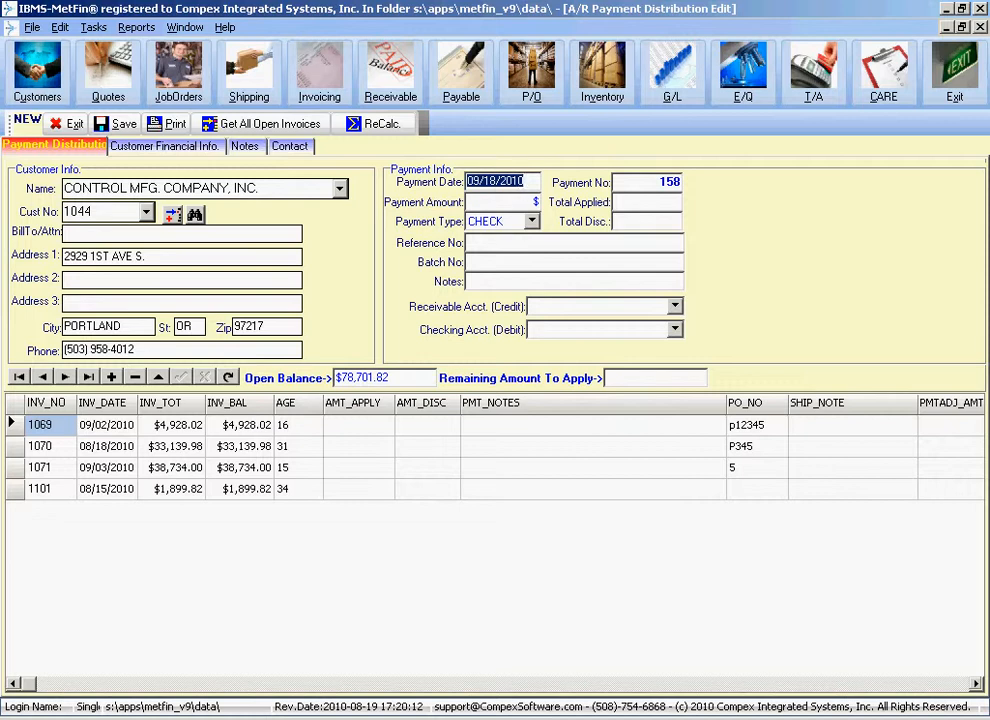
left_click(530, 202)
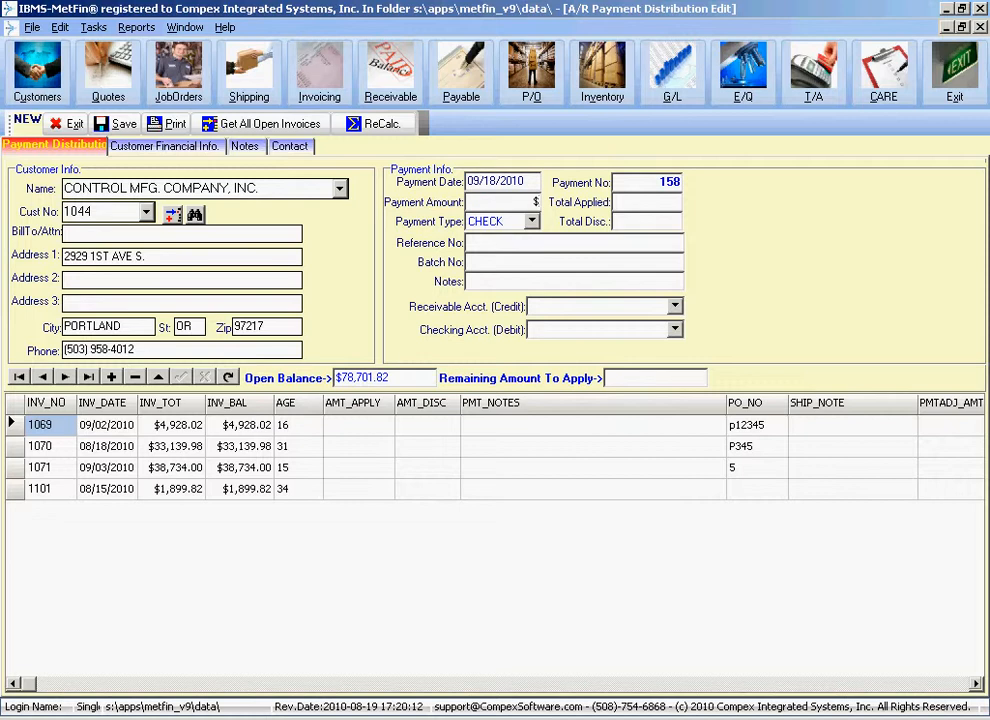
type("15000")
key("Tab")
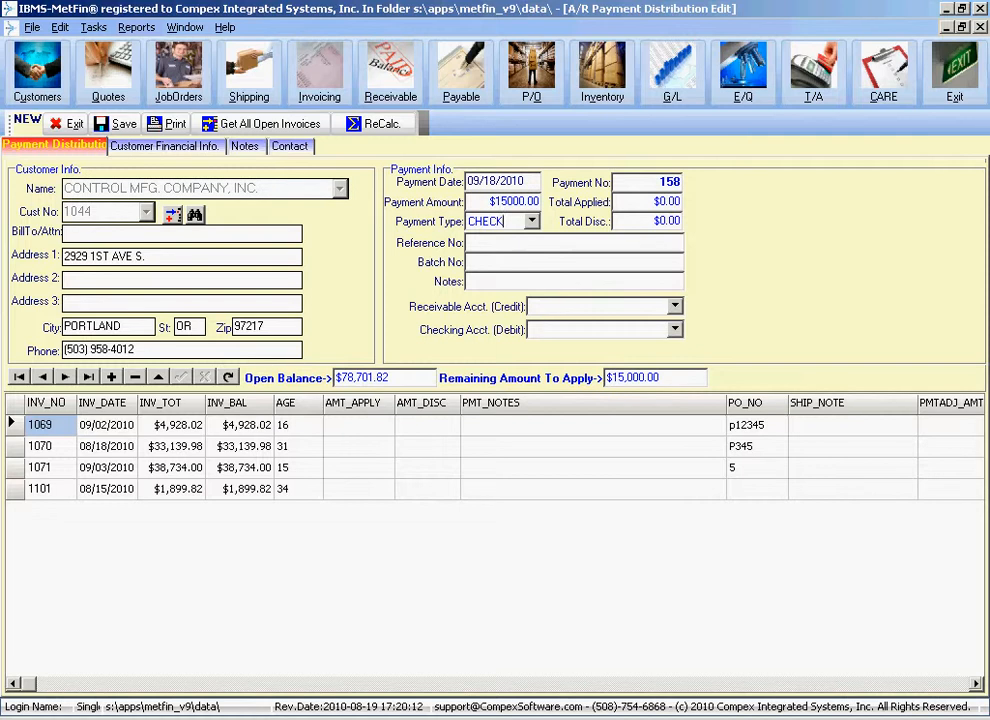
key("alt+Down")
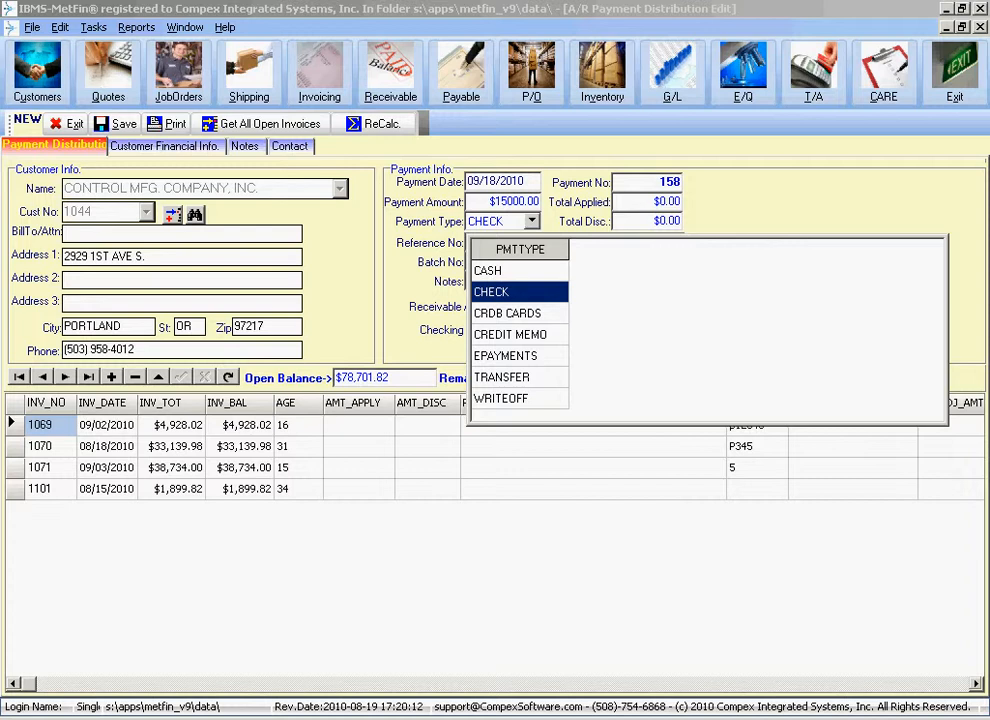
key("Return")
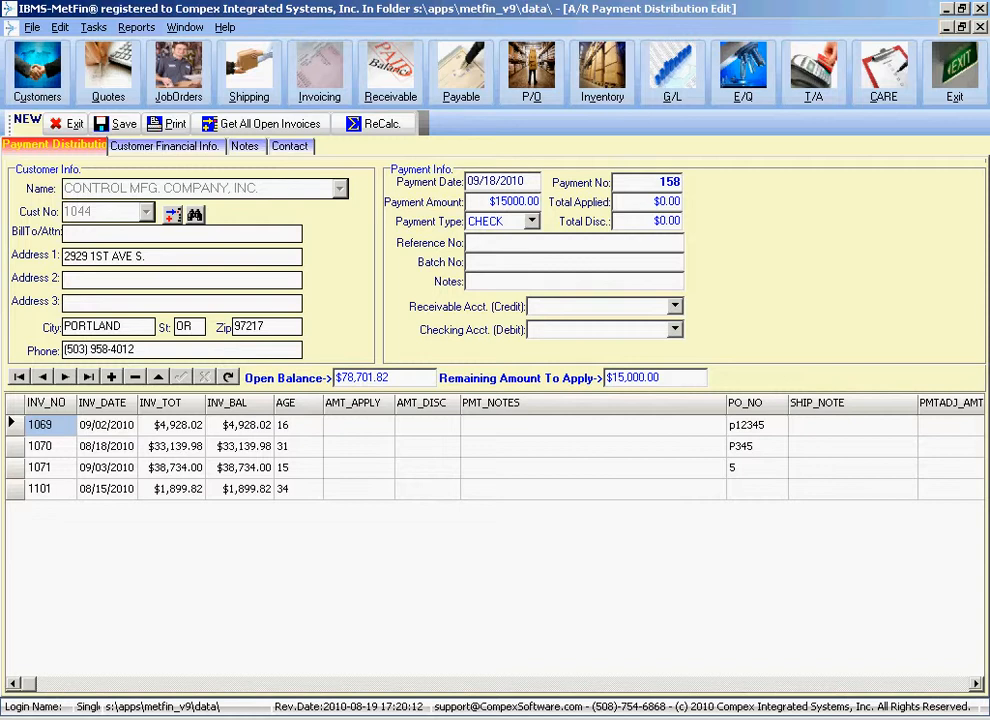
Enter reference number 10234 and batch number JV20100918 for the payment.
type("10234")
key("Tab")
type("JV2")
key("BackSpace")
type("200")
key("BackSpace")
type("100918")
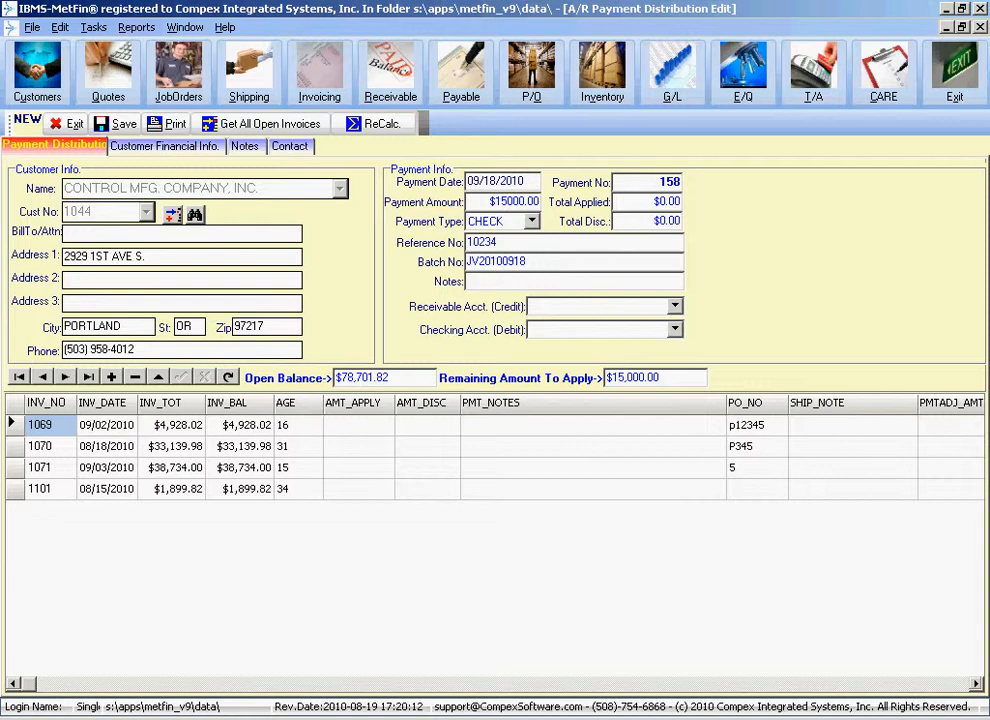
Review the accounts available for the checking account debit.
mouse_move(590, 304)
left_click(676, 329)
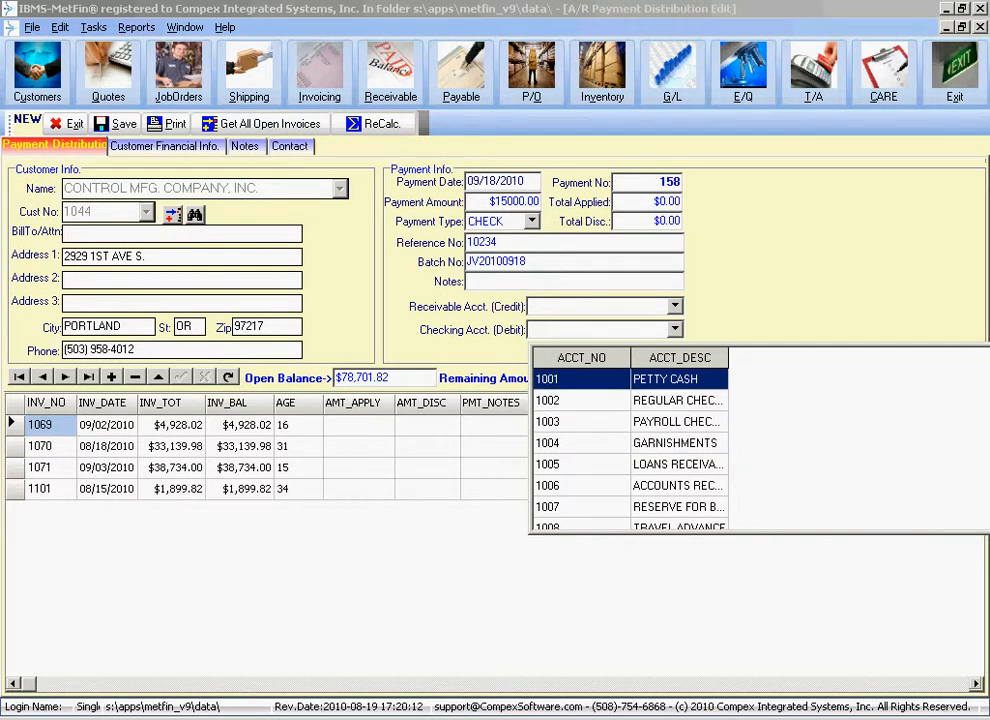
left_click(675, 329)
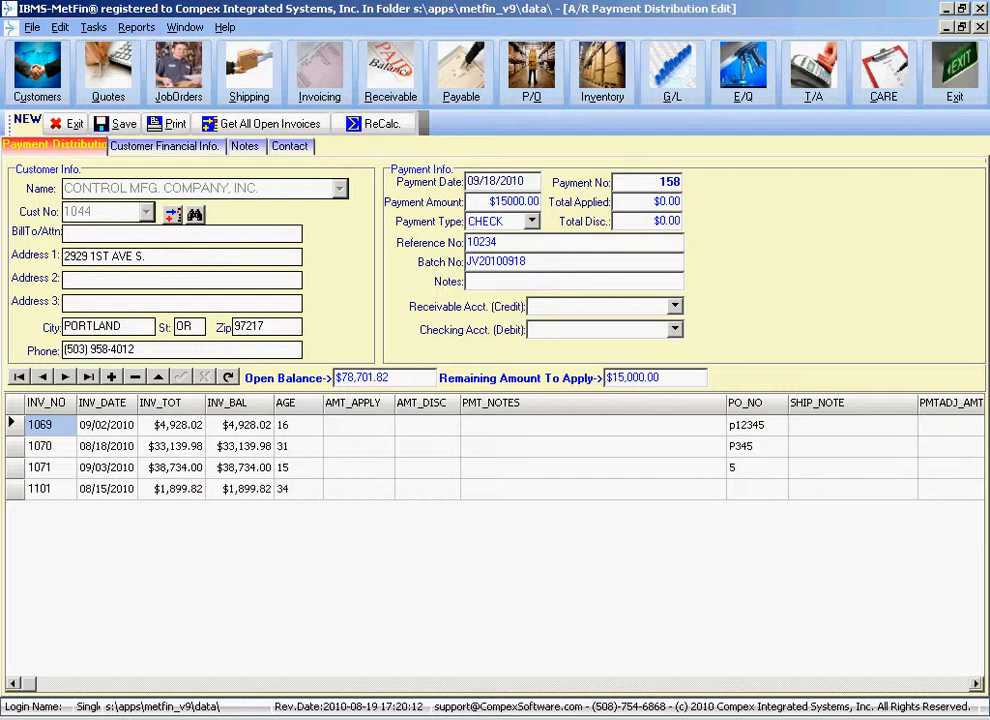
left_click(580, 330)
Enter a discount of 37.99 for invoice 1101.
left_click(359, 489)
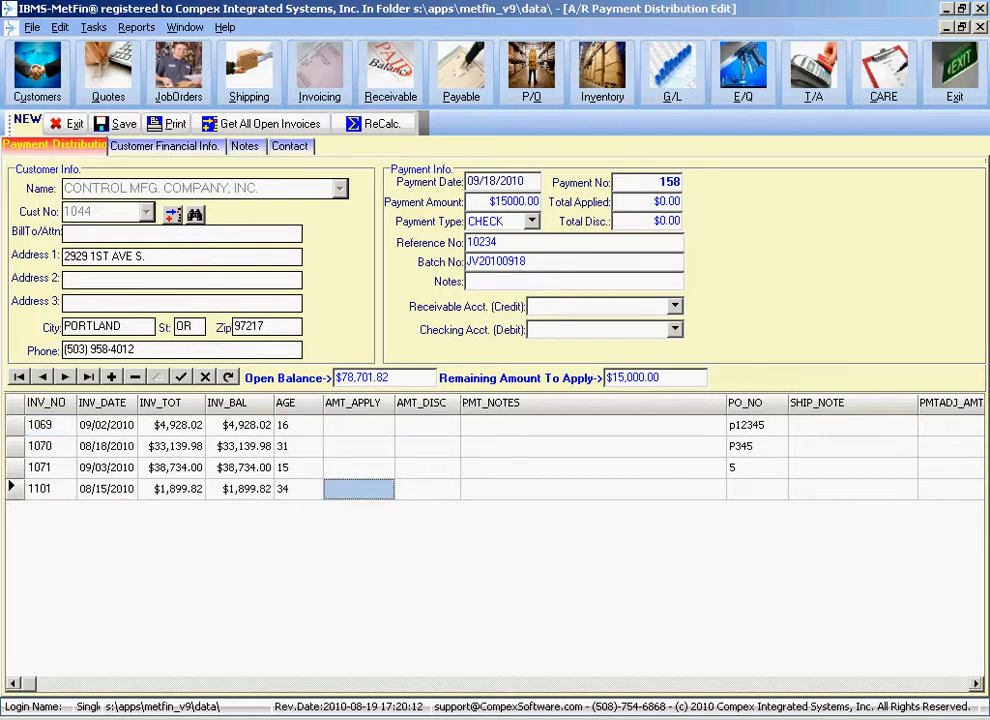
left_click(359, 489)
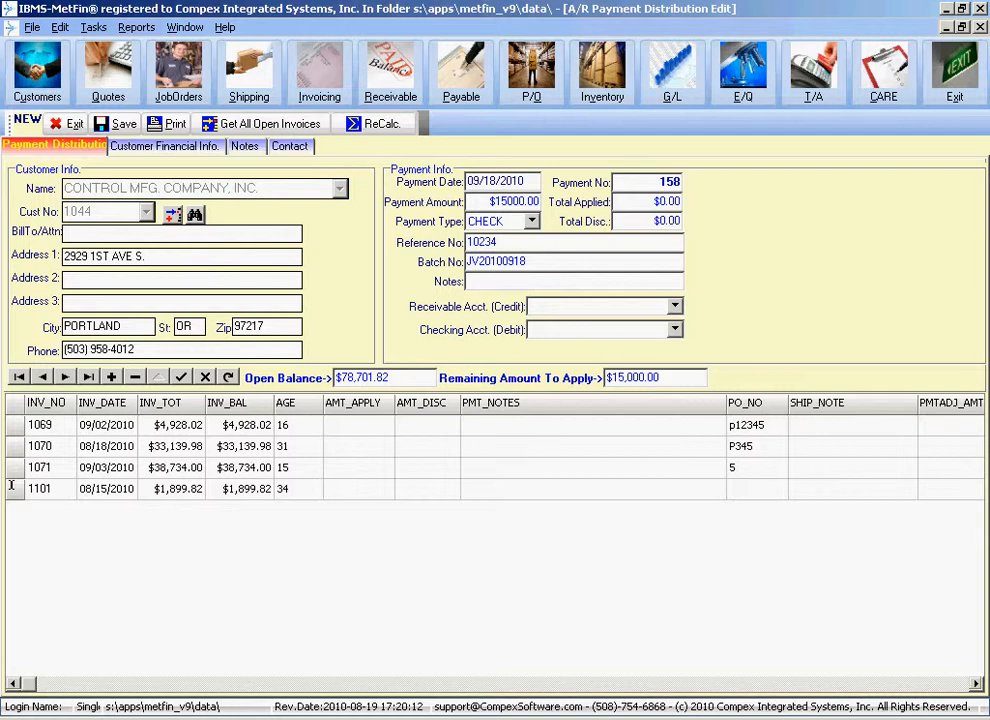
left_click(427, 489)
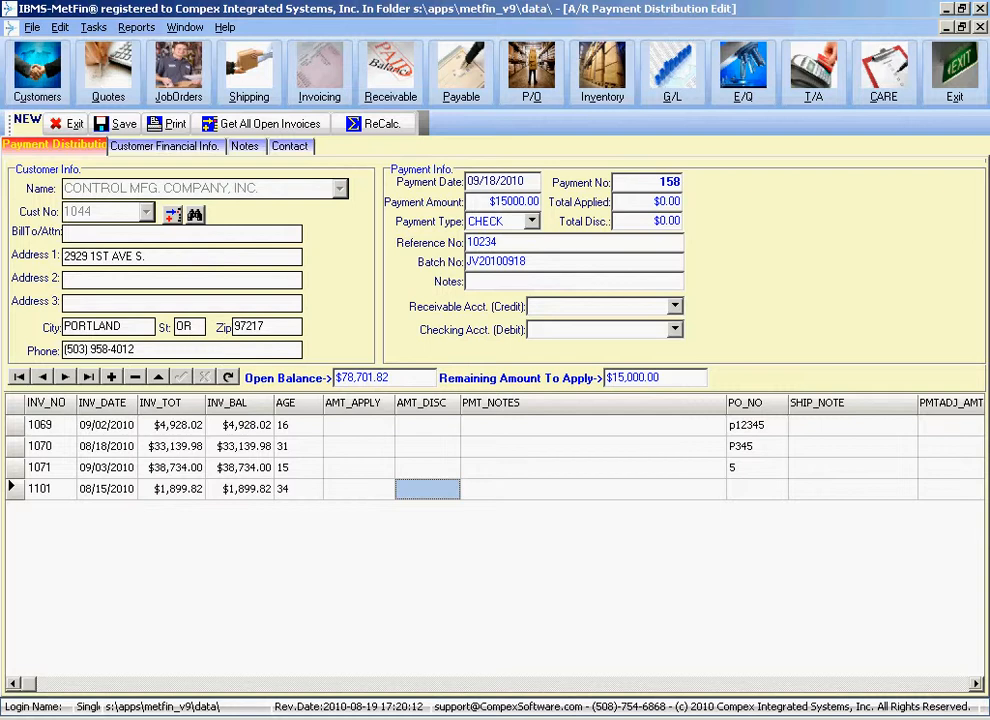
type("37")
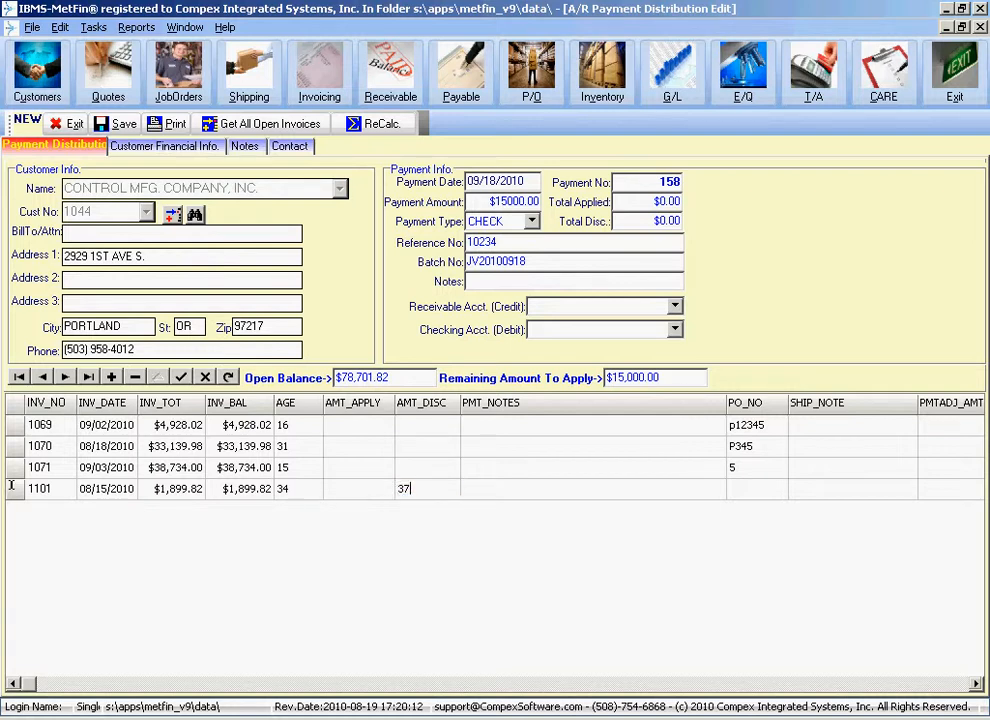
type(".99")
Set the amount applied to invoice 1101 to 1861.83.
left_click(359, 488)
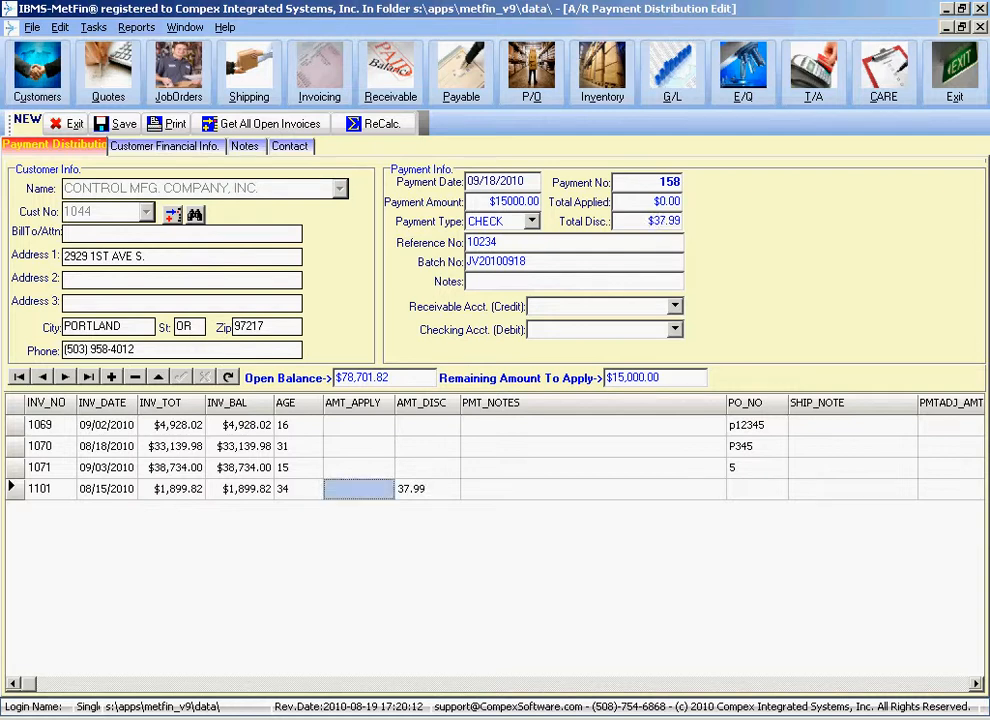
double_click(359, 488)
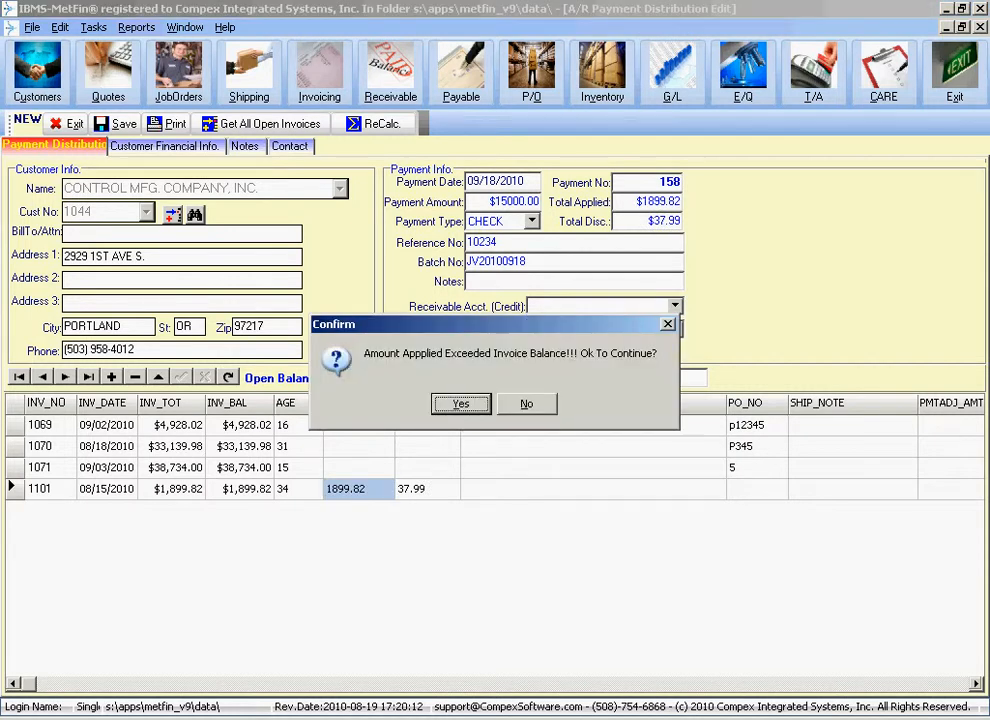
key("Return")
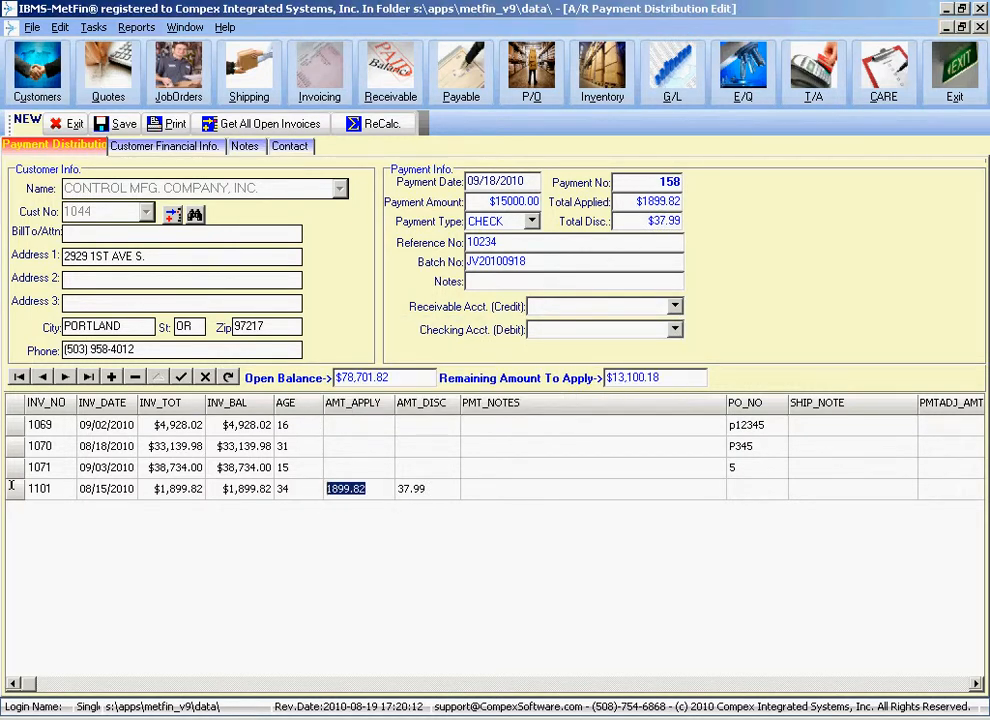
type("1861.83")
key("Tab")
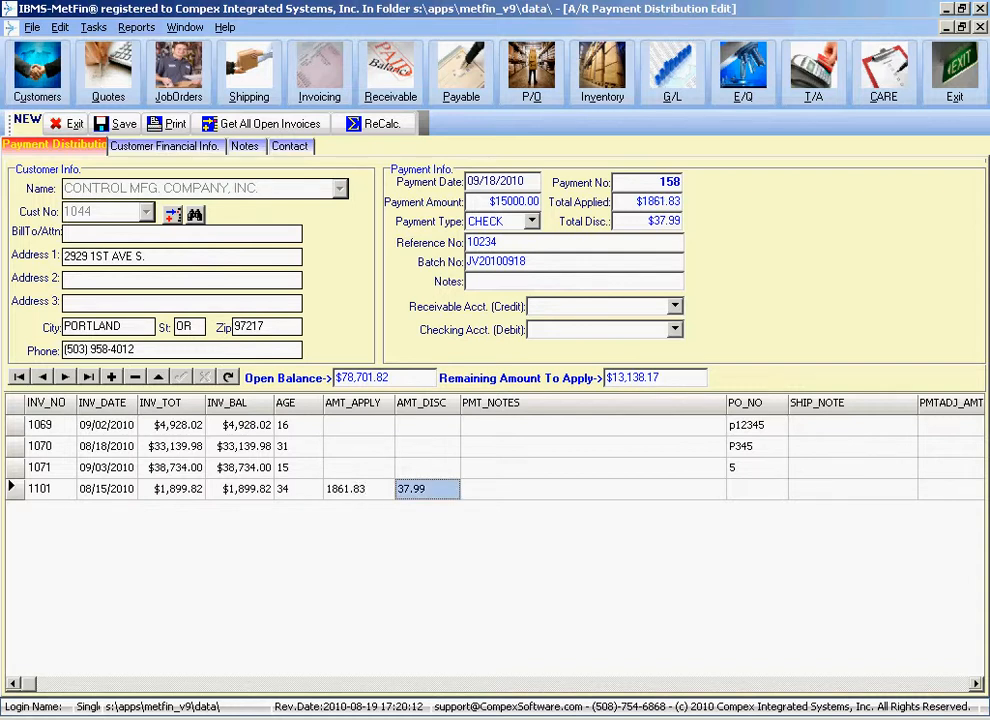
Apply 4928.02 of the payment to invoice 1069 and 8210.15 to invoice 1070.
left_click(650, 377)
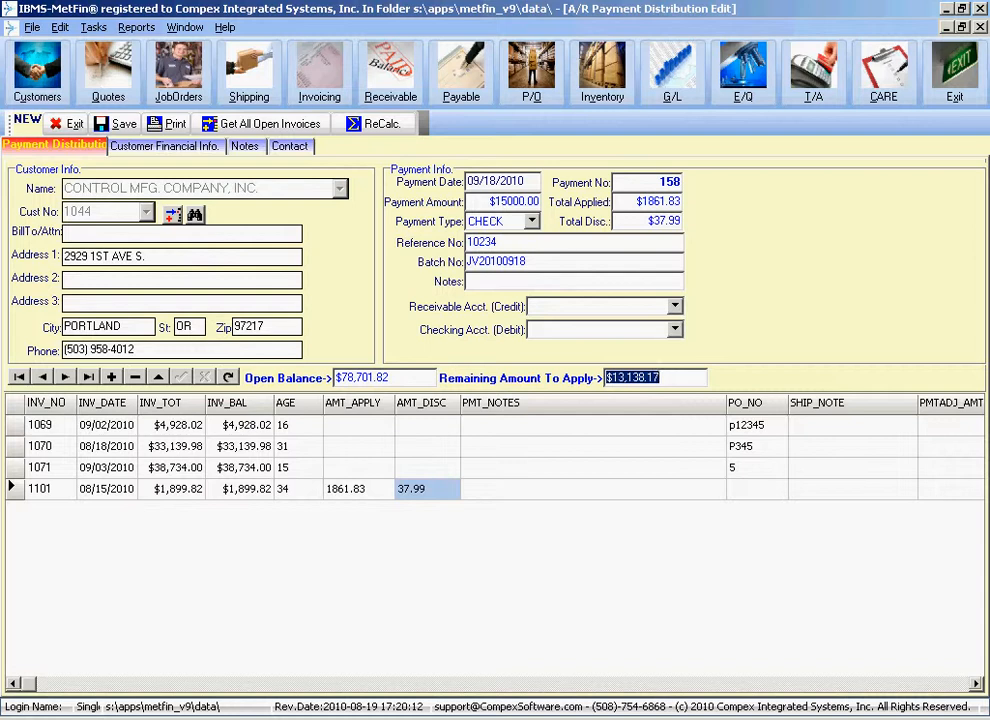
left_click(358, 424)
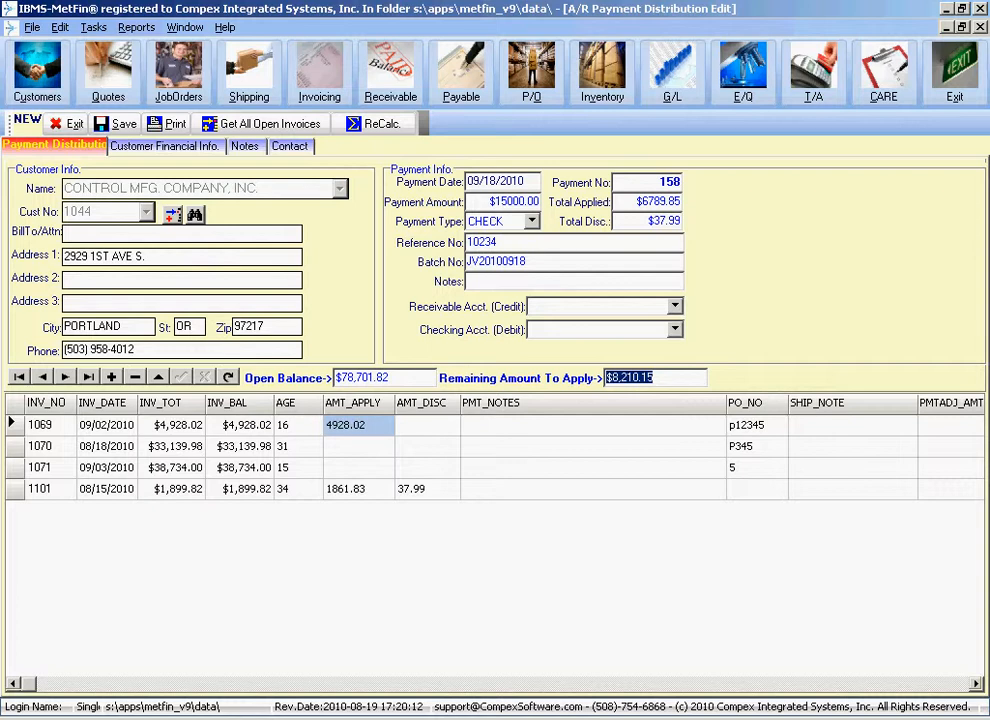
left_click(358, 446)
type("8210.15")
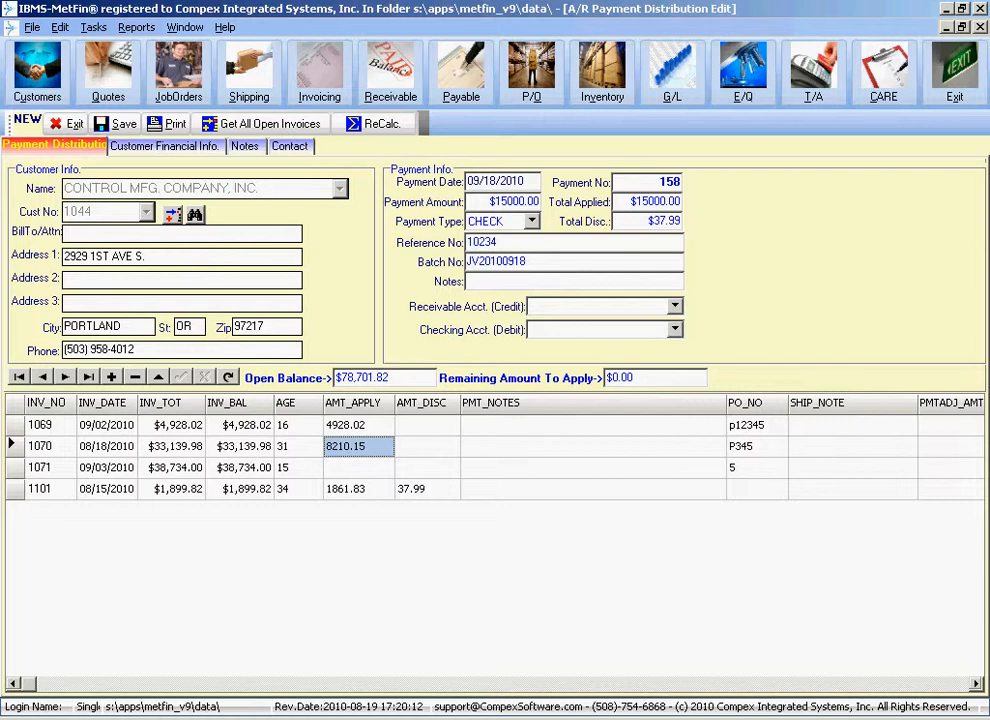
Check the remaining amount to apply and save the payment distribution.
left_click(427, 488)
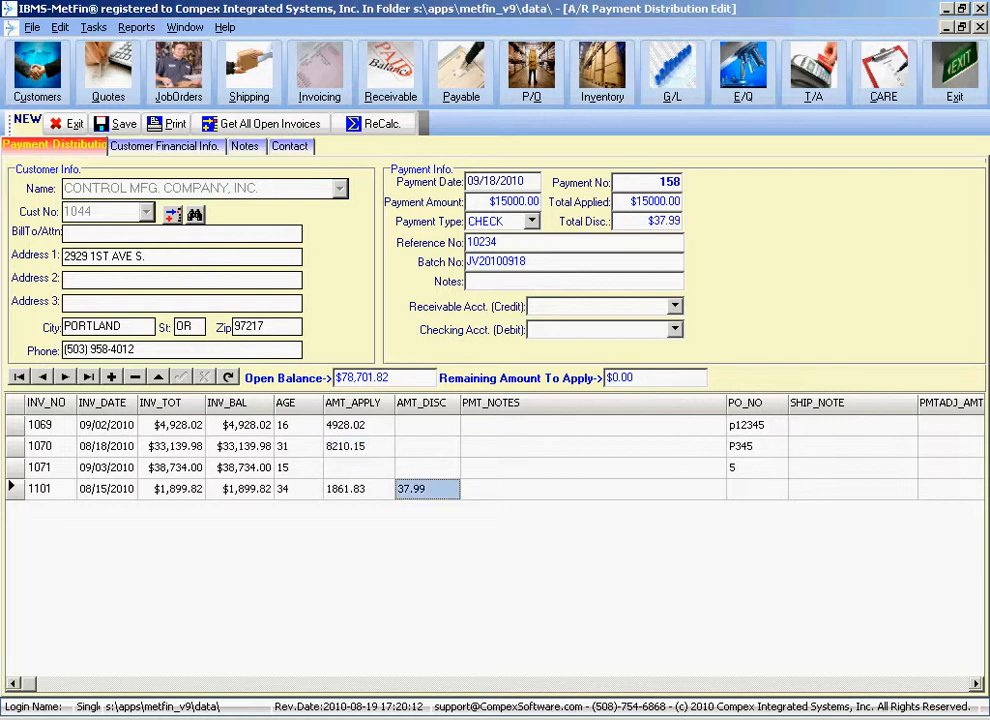
left_click(620, 377)
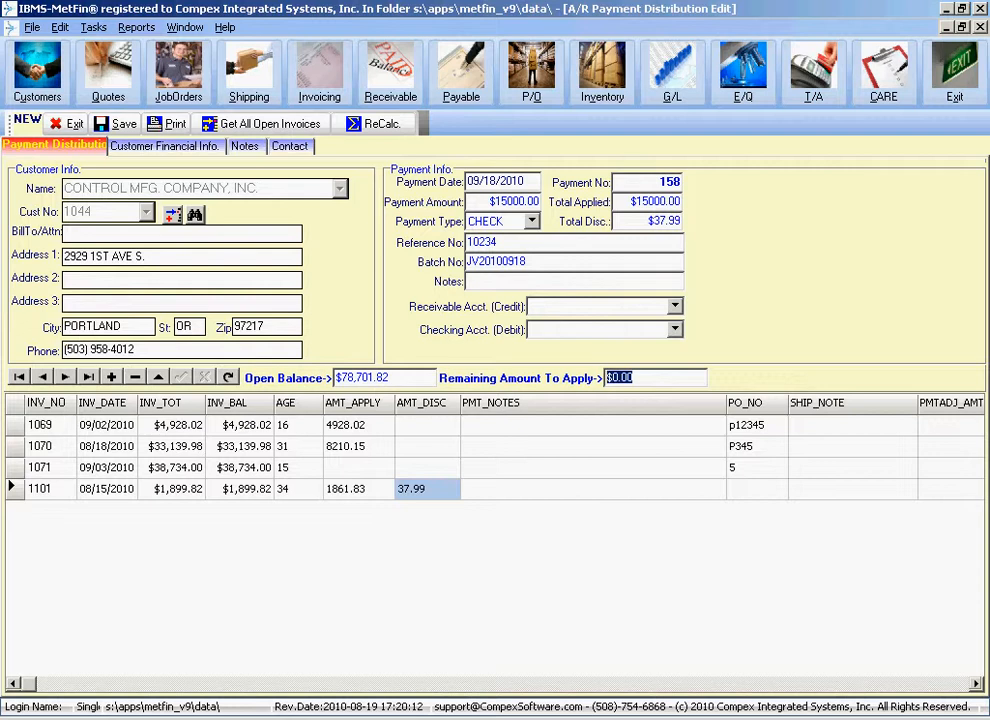
left_click(592, 488)
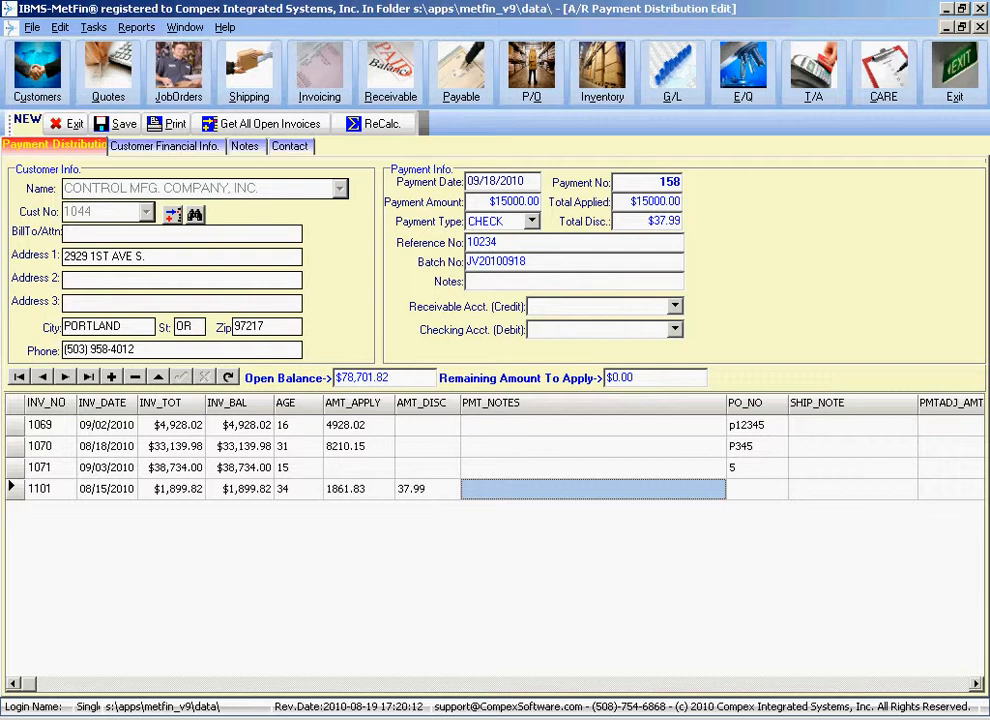
left_click(118, 124)
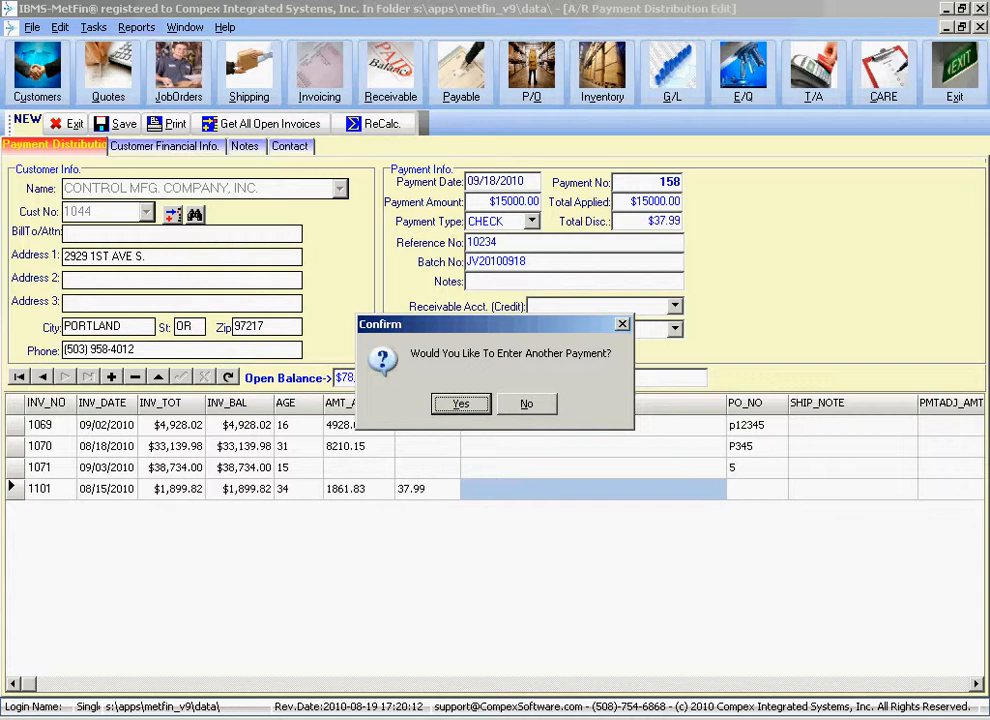
Start another payment entry and select Benson & Benson as the customer.
key("Return")
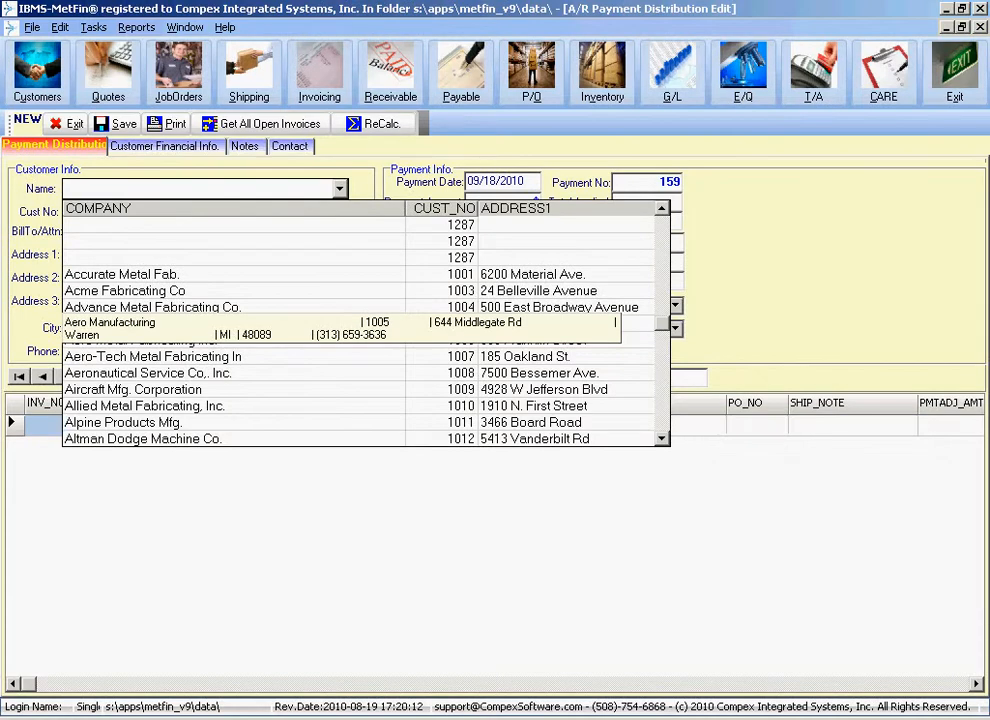
type("ben")
key("Return")
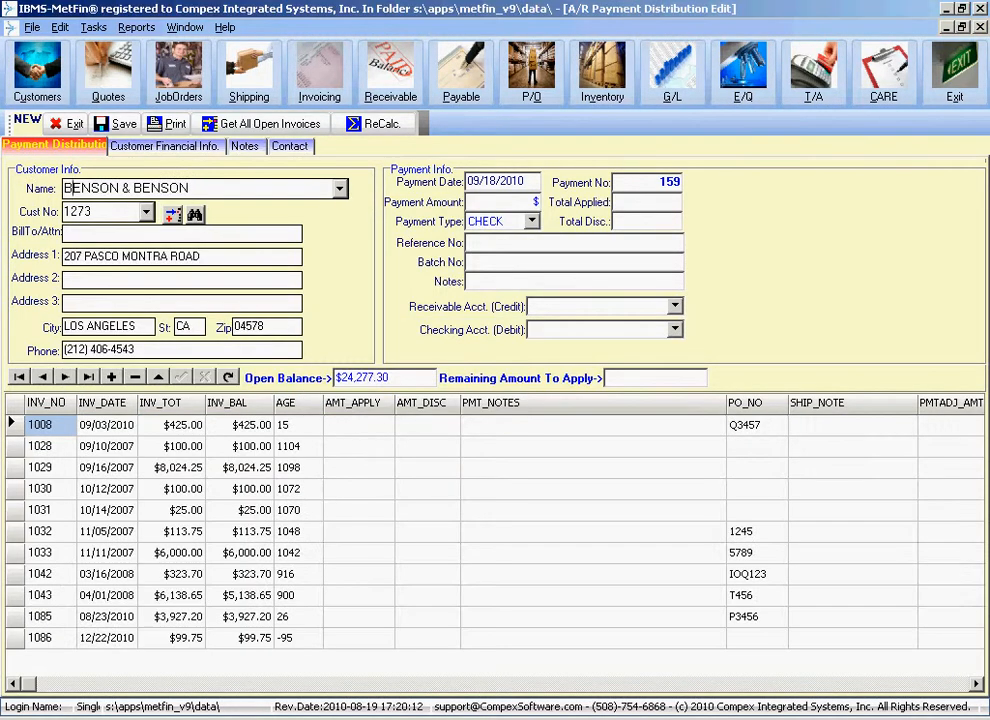